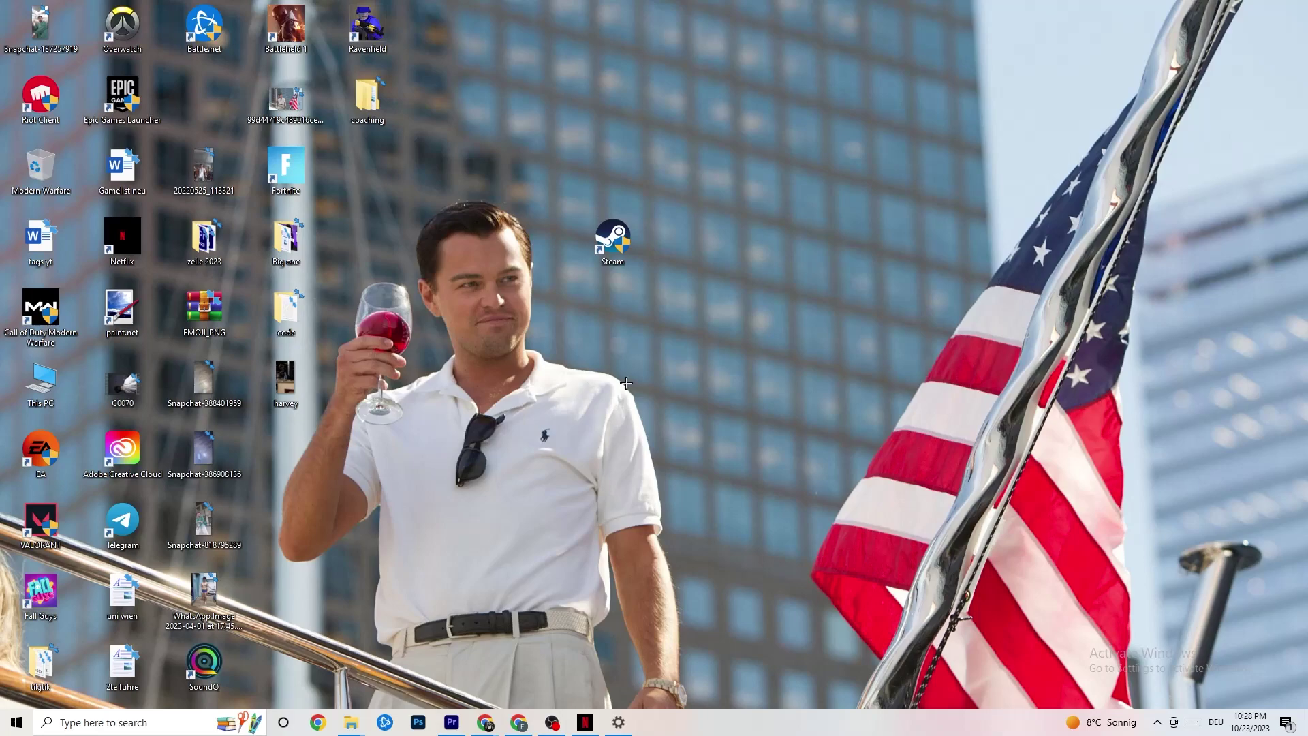
- Launch Task Manager from the taskbar menu and maximize it to full screen
{"action": "right_click", "coordinate": [723, 731]}
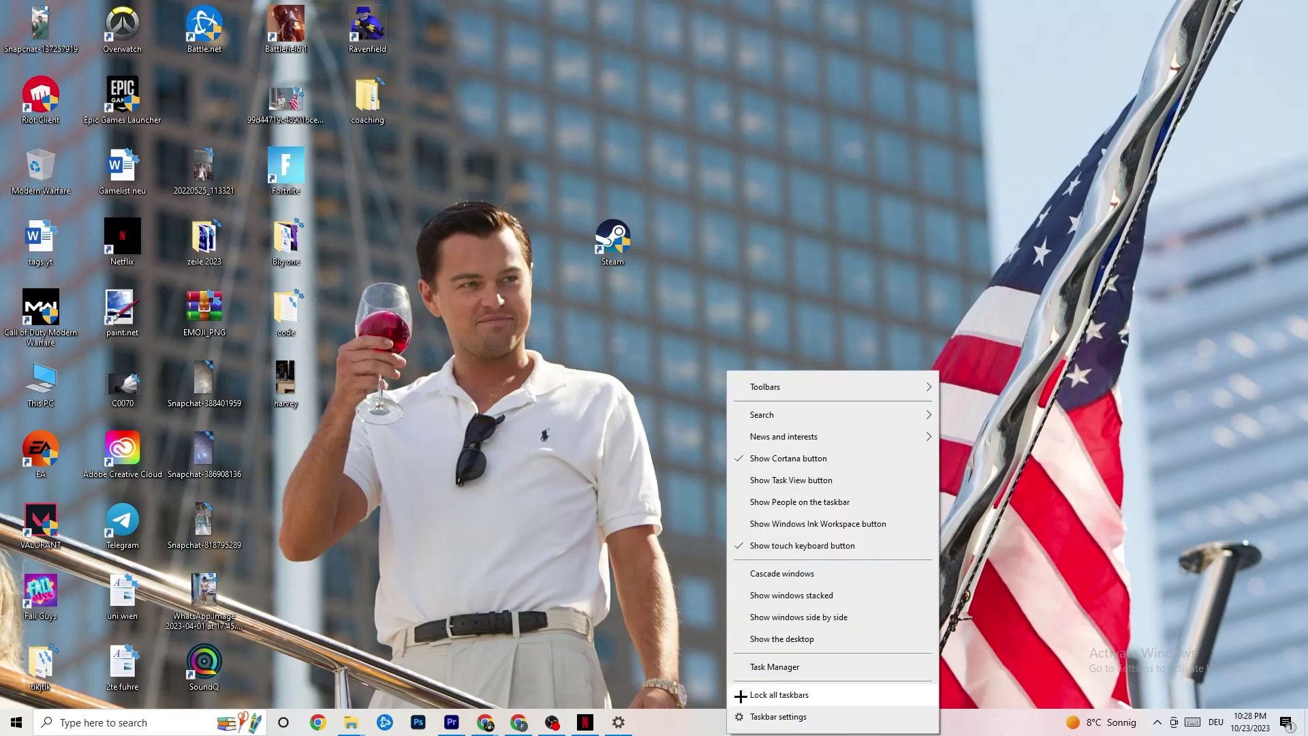
{"action": "left_click", "coordinate": [785, 666]}
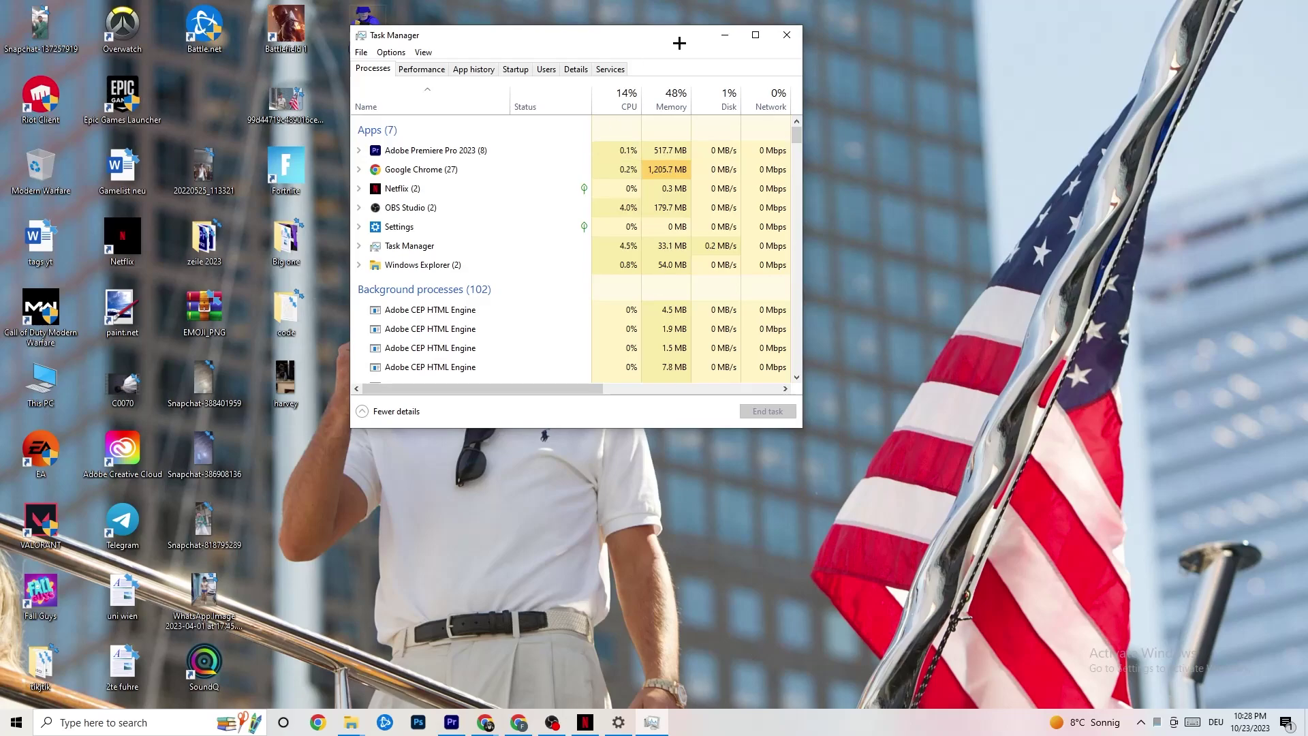
{"action": "left_click", "coordinate": [755, 35]}
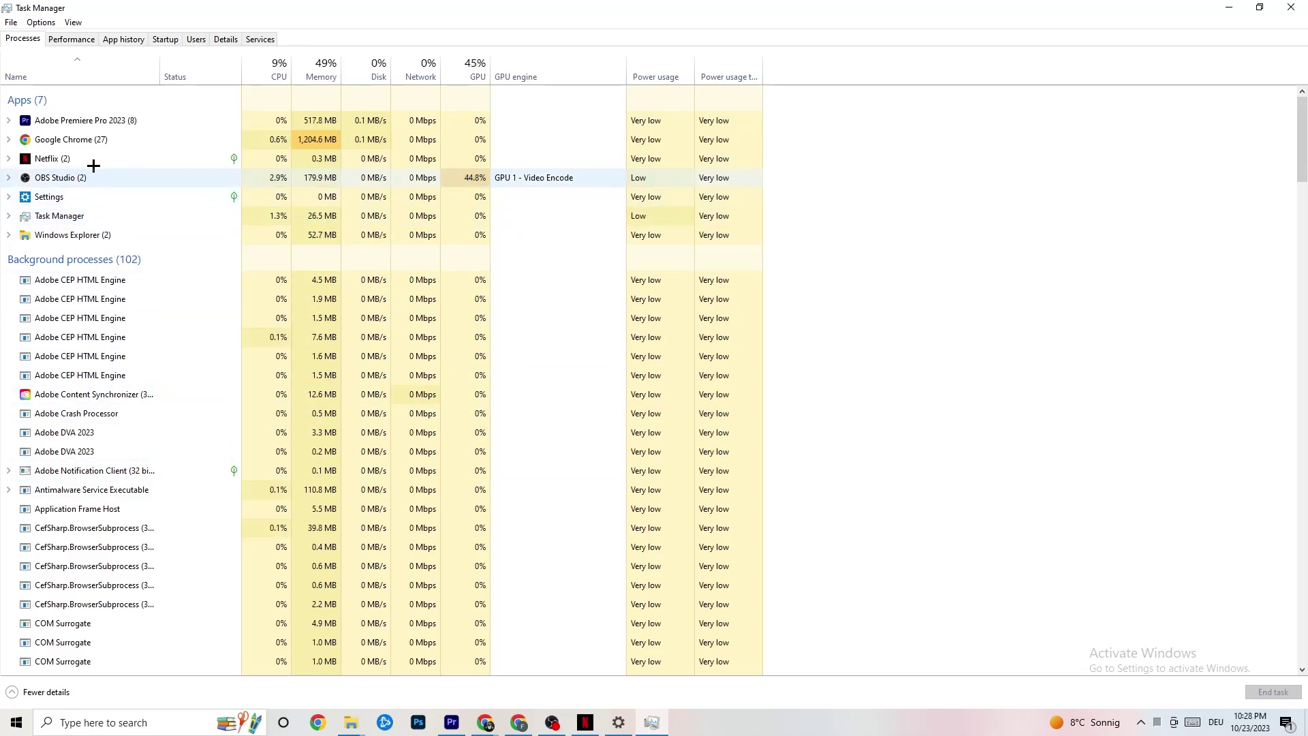
- Look at Google Chrome's process menu, then switch Task Manager to the Details tab
{"action": "right_click", "coordinate": [94, 140]}
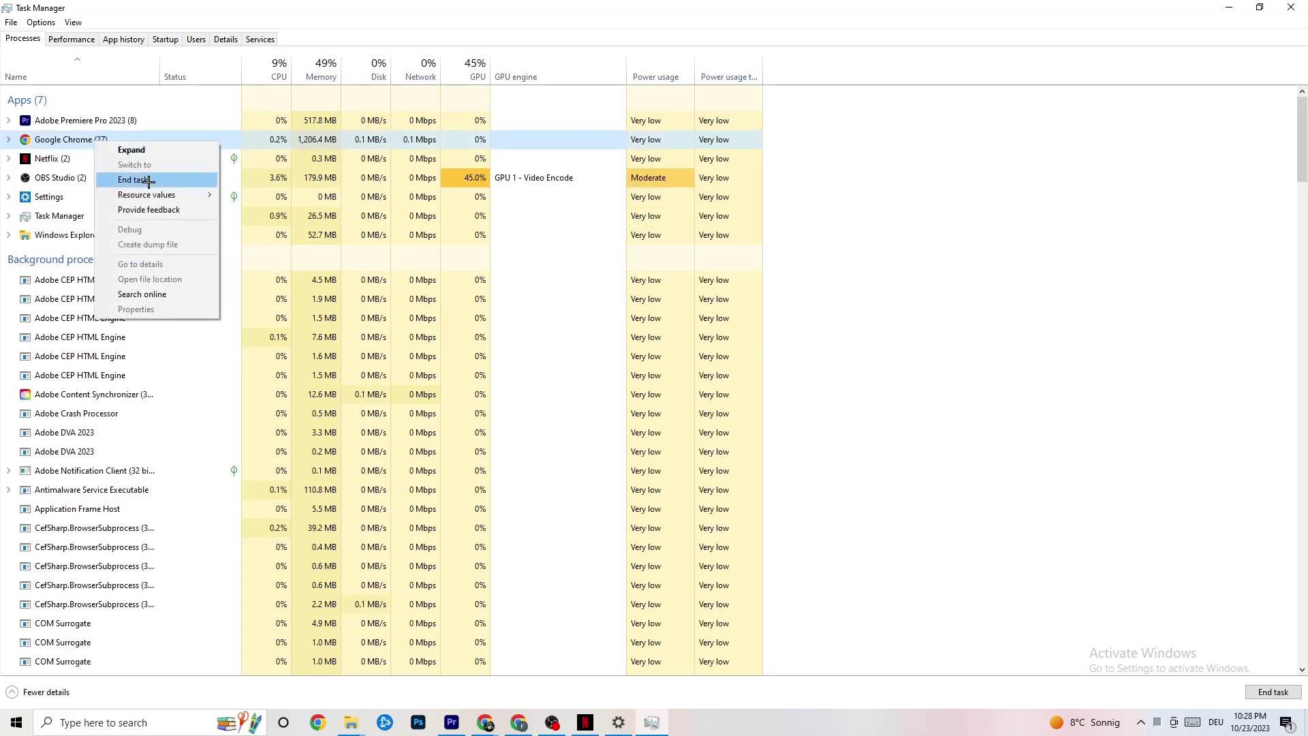
{"action": "left_click", "coordinate": [866, 173]}
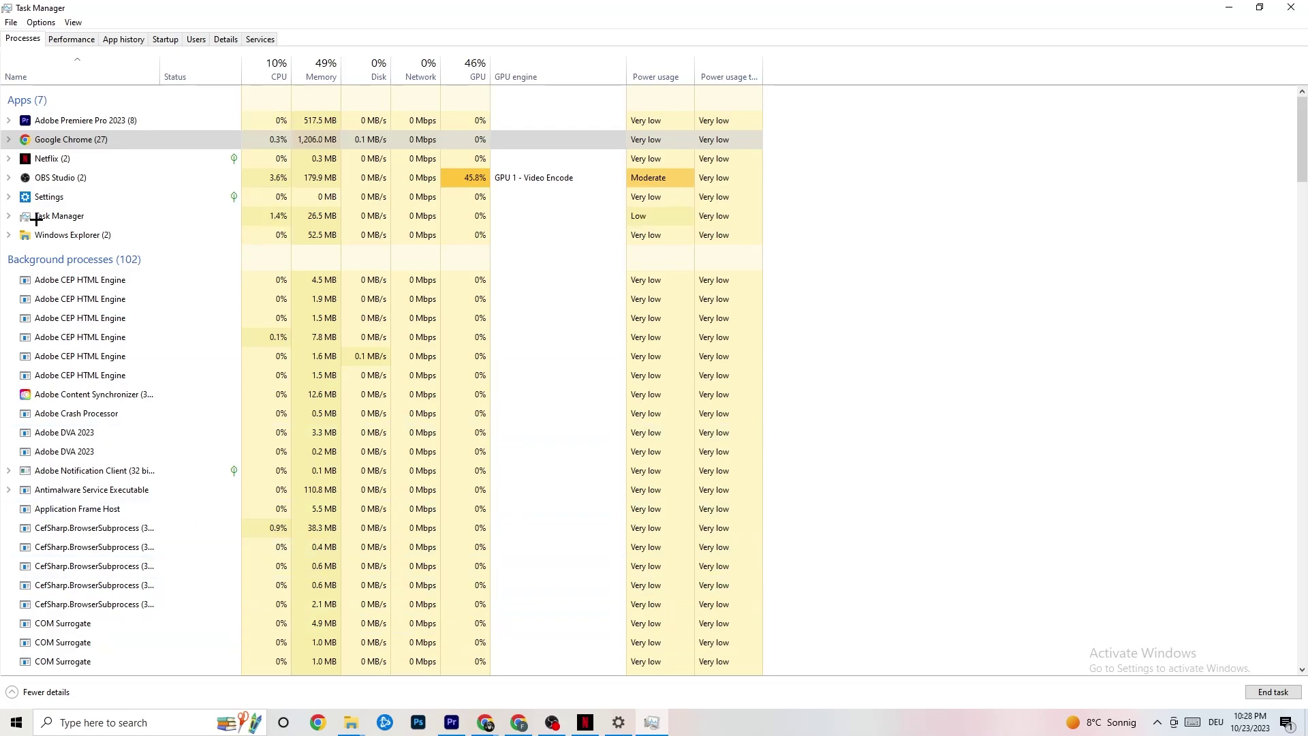
{"action": "left_click", "coordinate": [227, 39]}
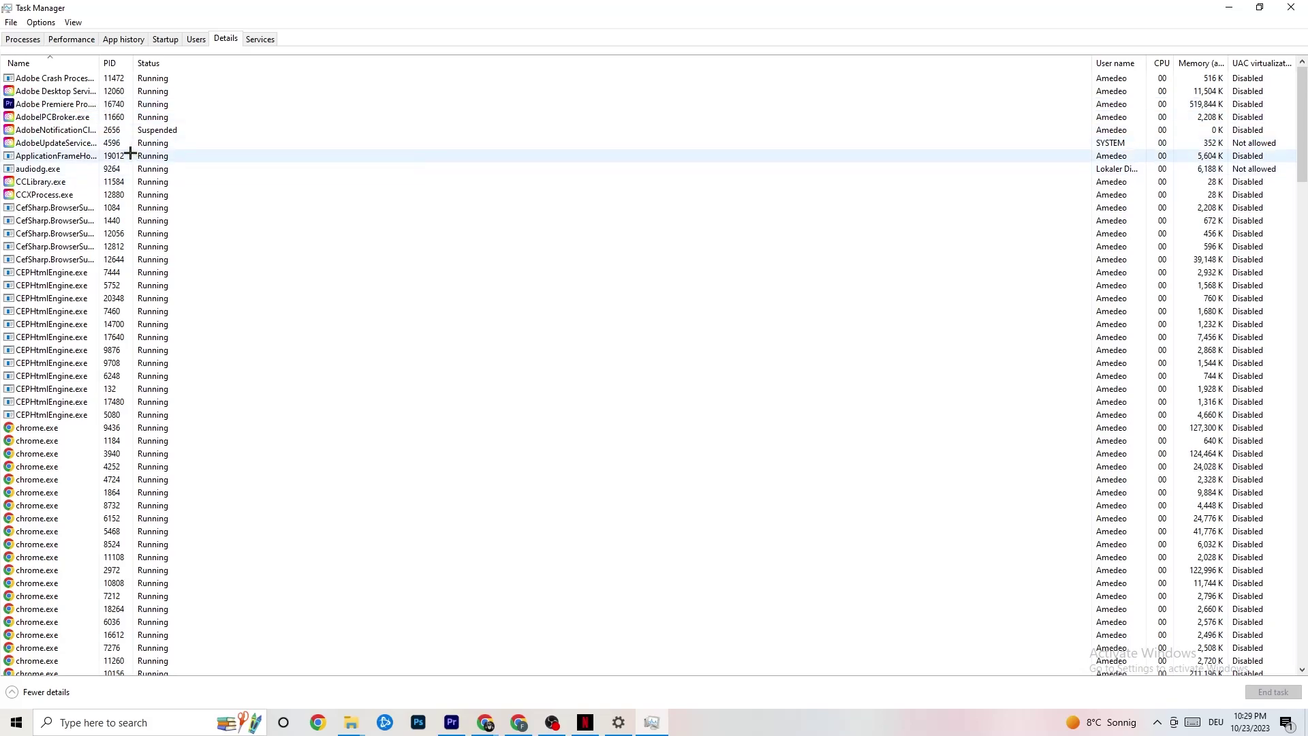
- Set Adobe Premiere Pro.exe priority to Realtime, then show the Startup apps list
{"action": "right_click", "coordinate": [71, 107]}
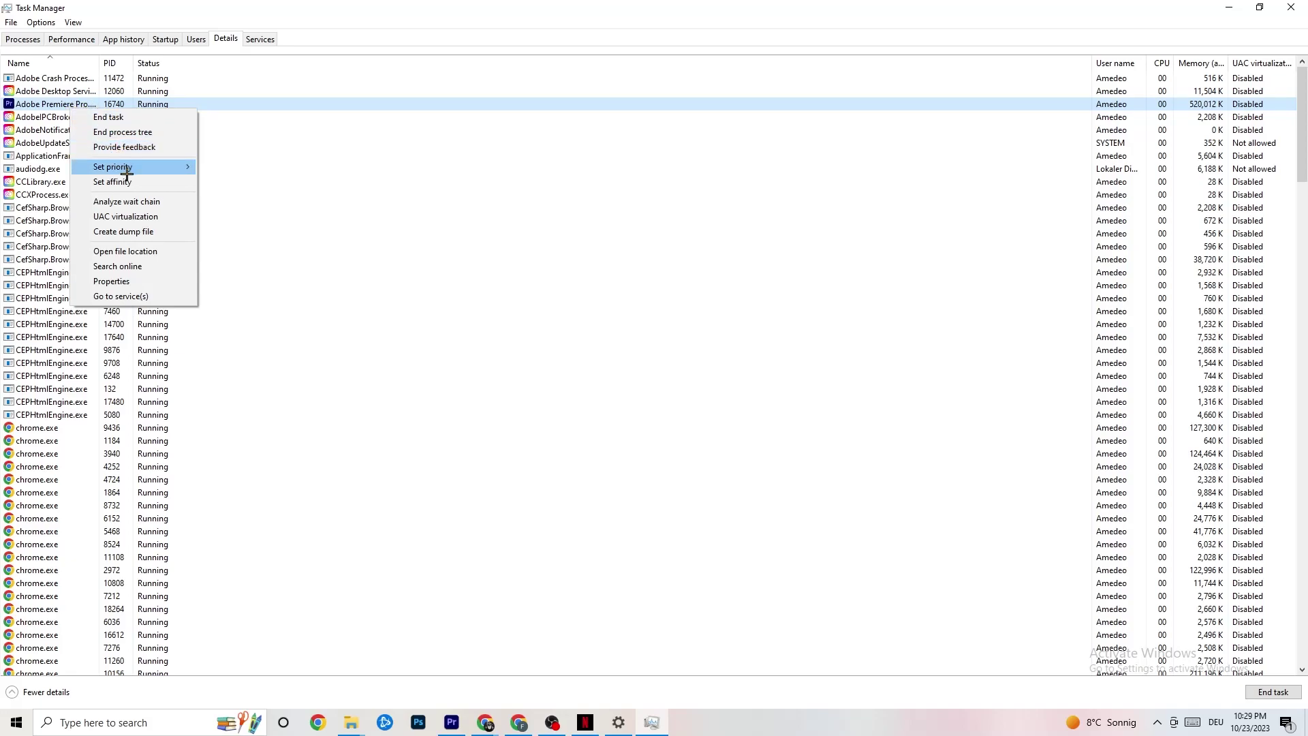
{"action": "mouse_move", "coordinate": [126, 175]}
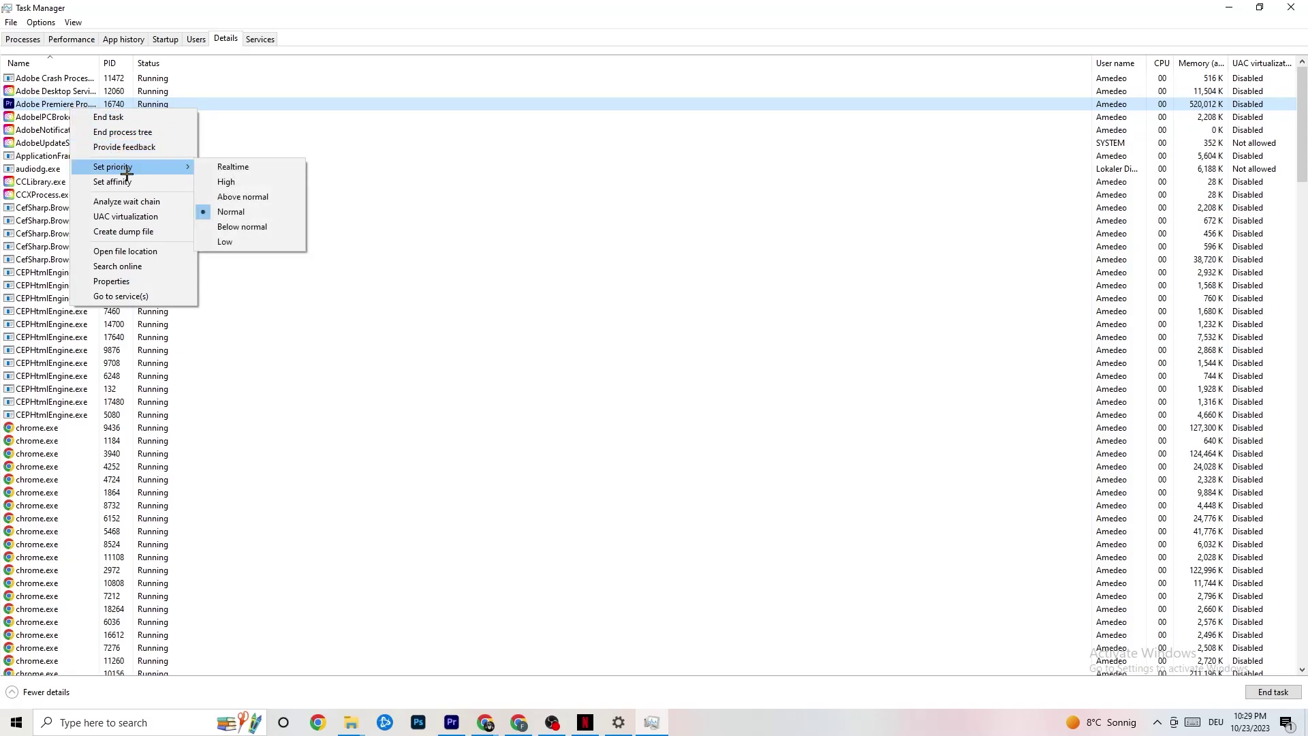
{"action": "left_click", "coordinate": [181, 162]}
{"action": "mouse_move", "coordinate": [181, 162]}
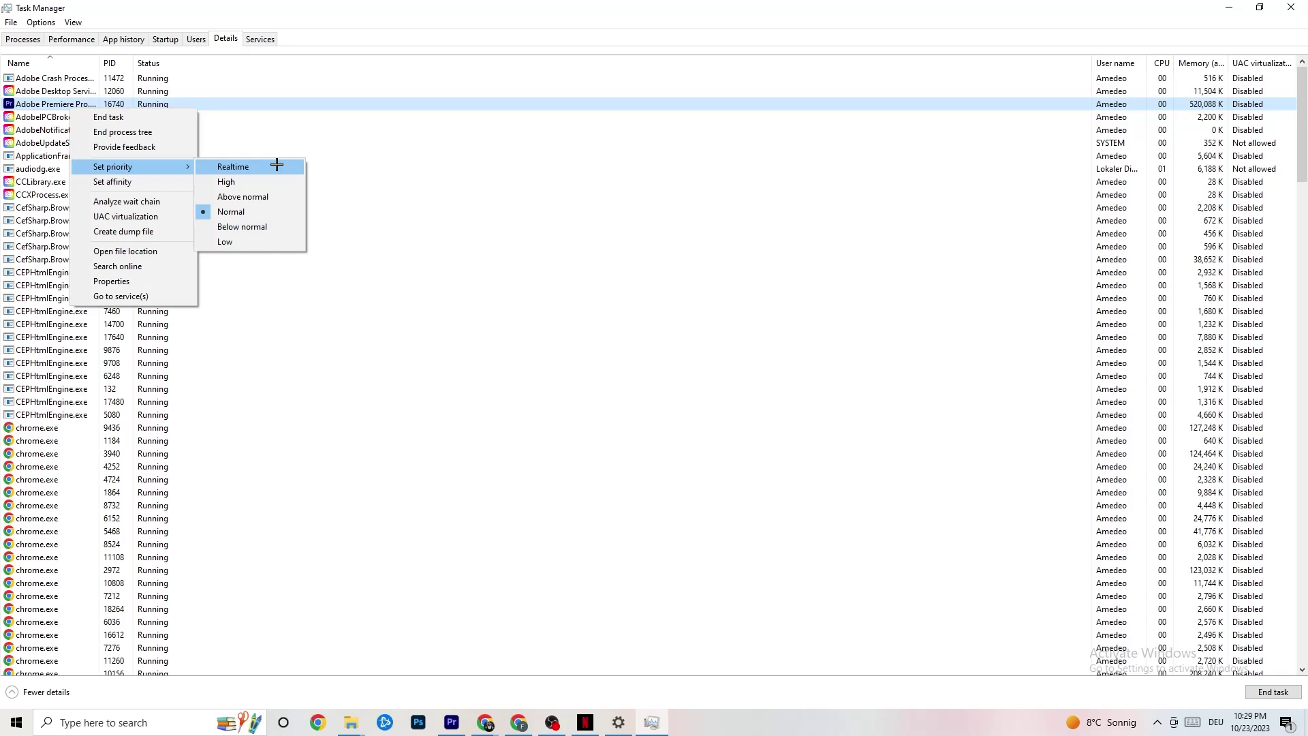
{"action": "left_click", "coordinate": [354, 144]}
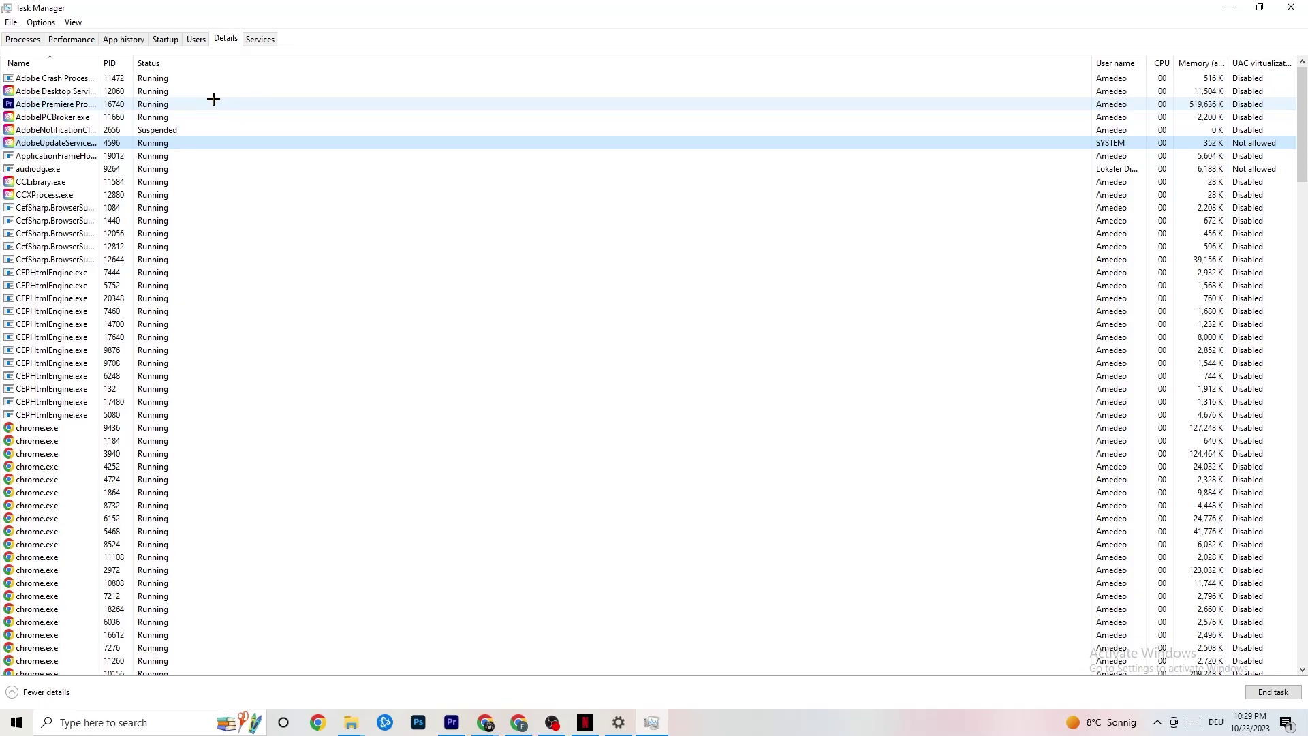
{"action": "left_click", "coordinate": [165, 39]}
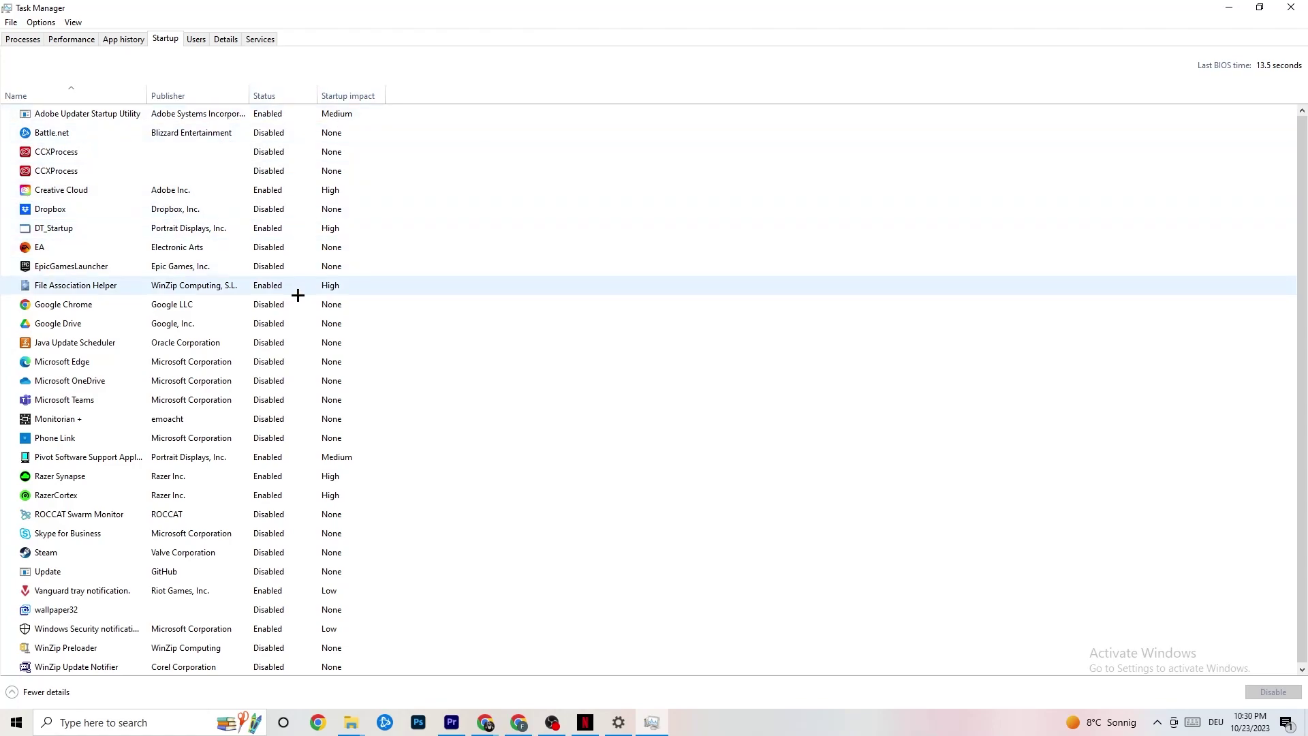
- Check the Razer Synapse startup entry's options, then close Task Manager
{"action": "right_click", "coordinate": [265, 477]}
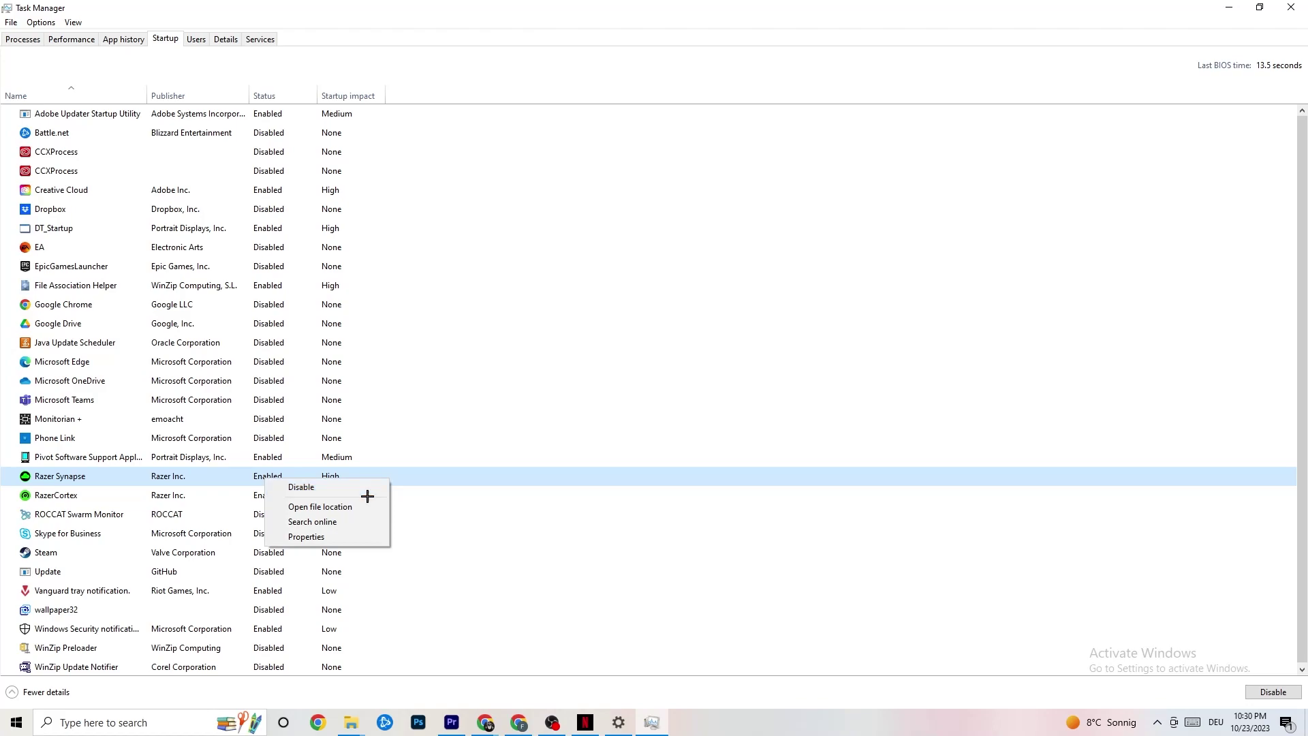
{"action": "left_click", "coordinate": [675, 68]}
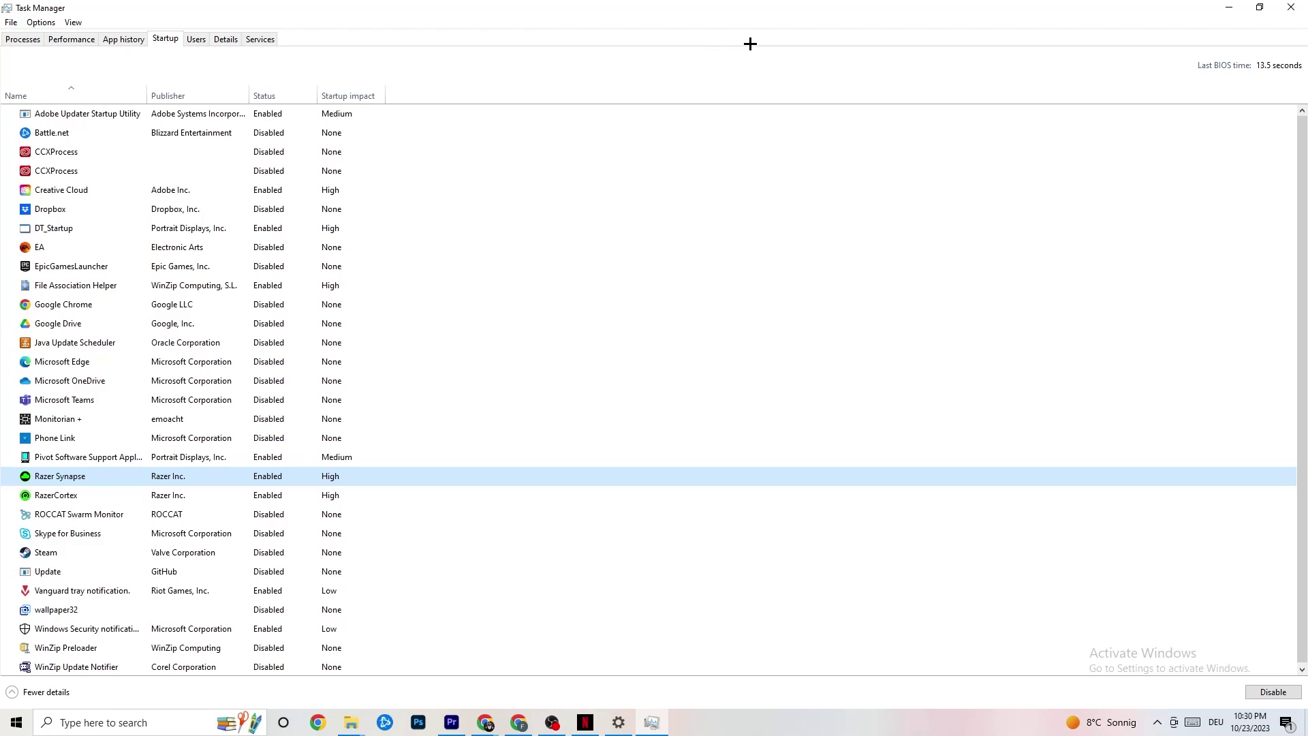
{"action": "left_click", "coordinate": [1284, 4]}
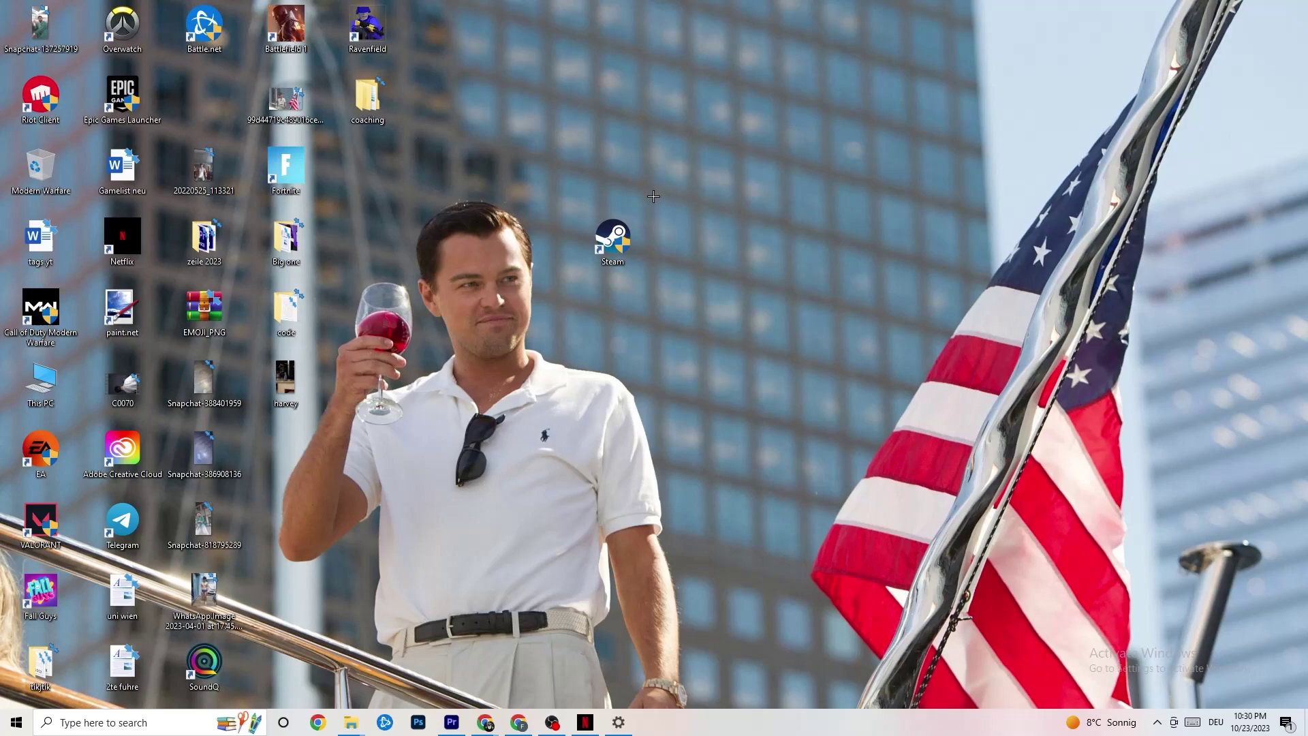
{"action": "left_click", "coordinate": [42, 726]}
- In Settings > System, review the Scale and layout options, keeping scaling at 100%
{"action": "left_click", "coordinate": [13, 729]}
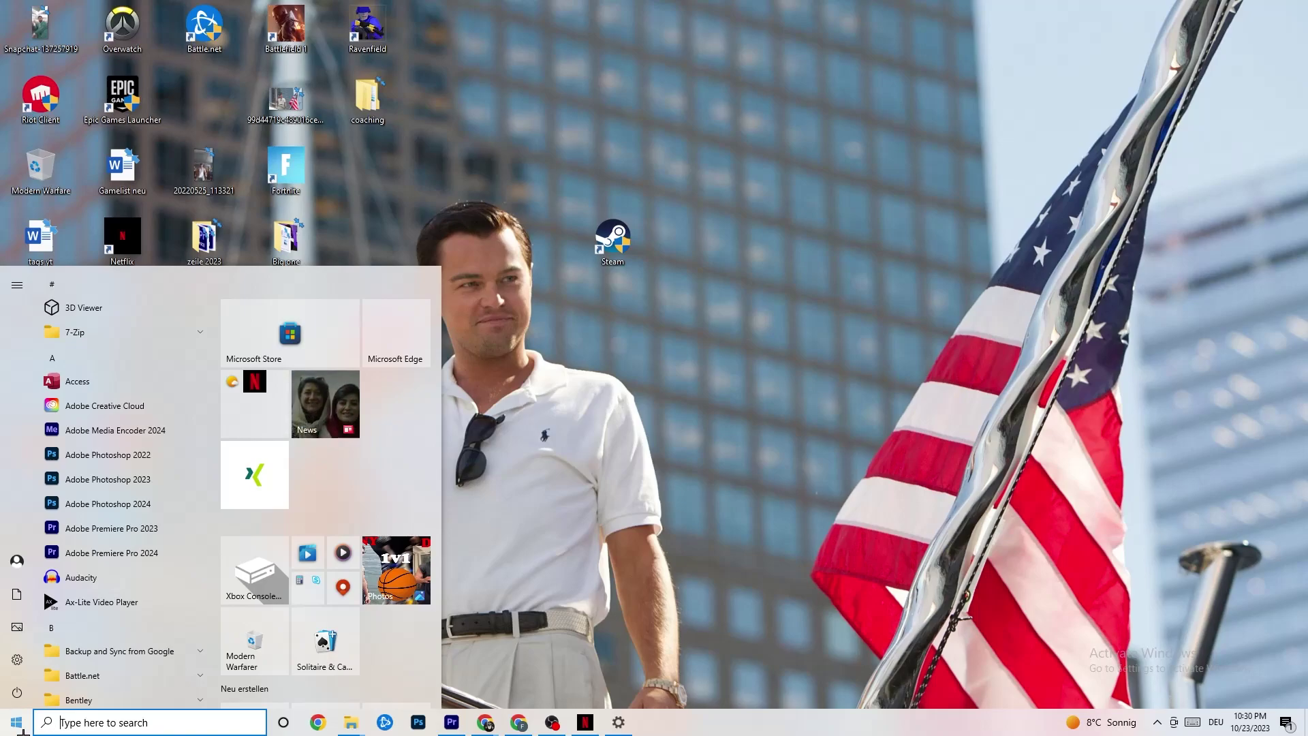
{"action": "left_click", "coordinate": [17, 659]}
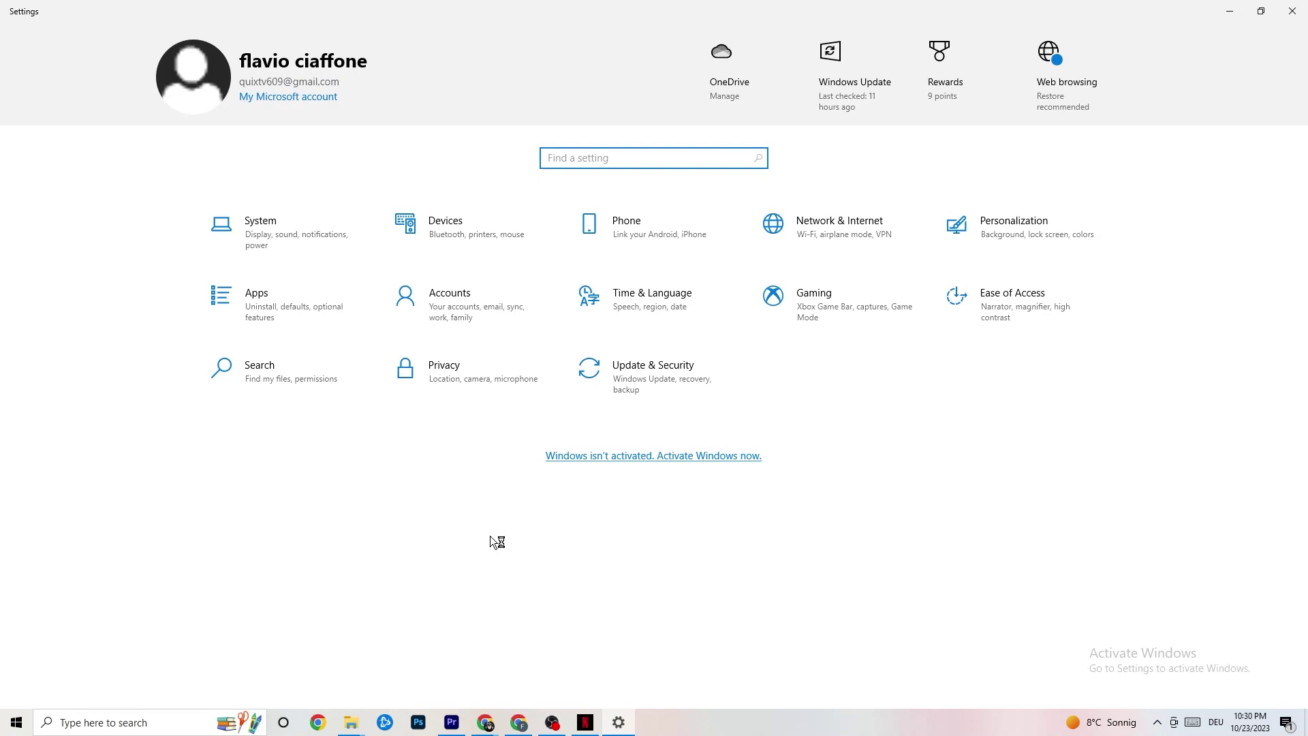
{"action": "left_click", "coordinate": [283, 231]}
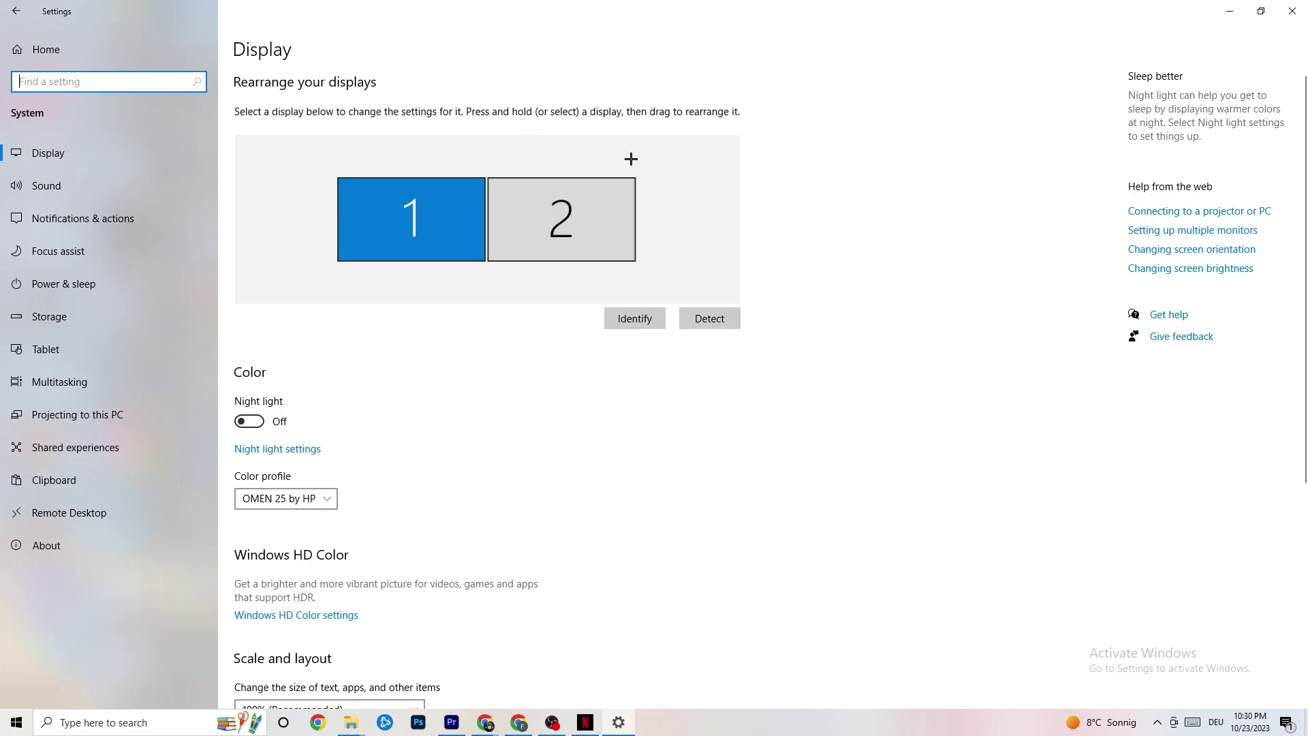
{"action": "scroll", "coordinate": [637, 154], "scroll_direction": "down", "scroll_amount": 5}
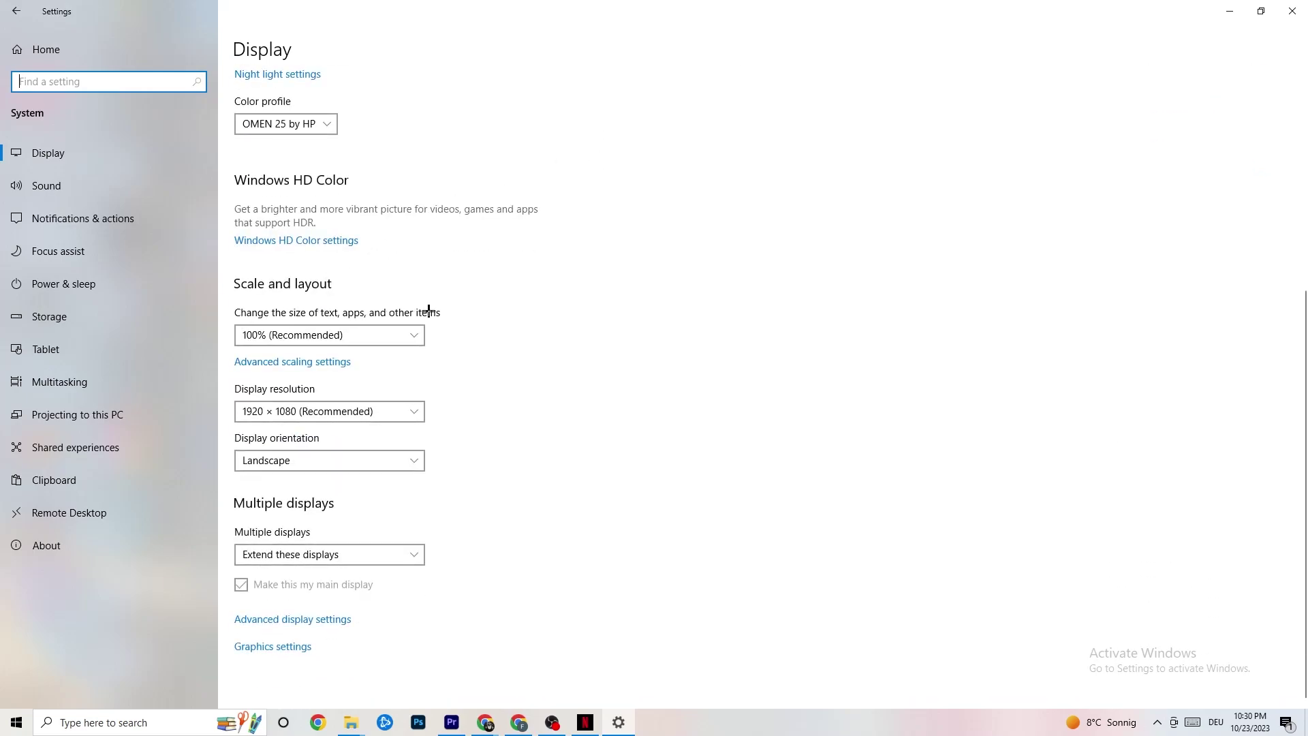
{"action": "left_click", "coordinate": [374, 334]}
{"action": "left_click", "coordinate": [510, 263]}
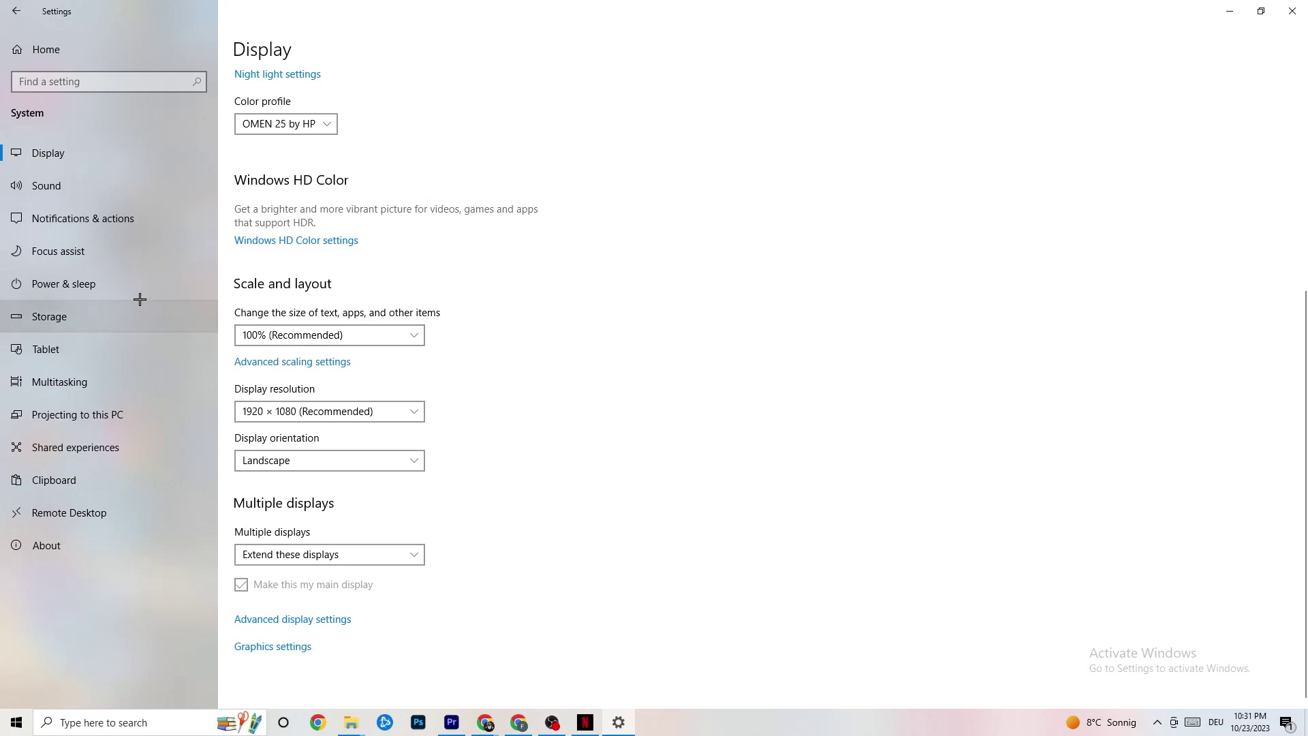
{"action": "left_click", "coordinate": [61, 284]}
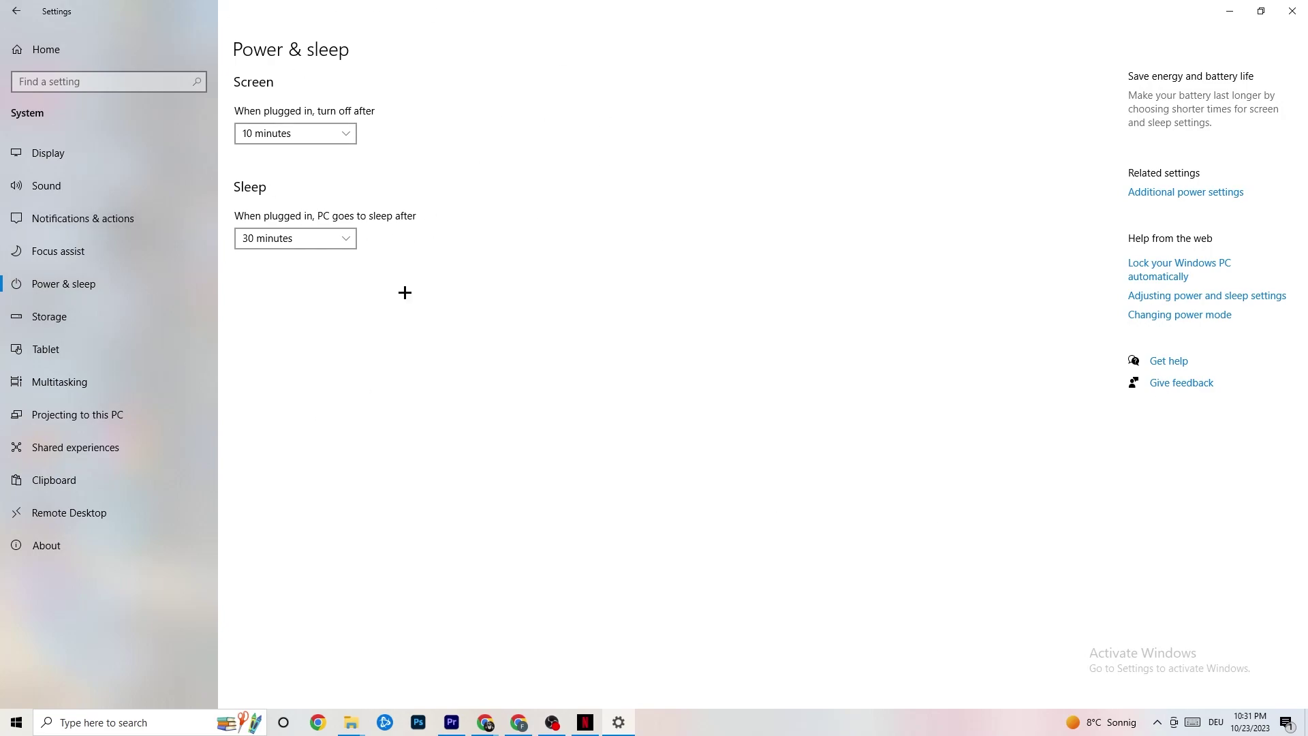
- Review the power plans in Additional power settings, leaving Balanced in force
{"action": "left_click", "coordinate": [1206, 193]}
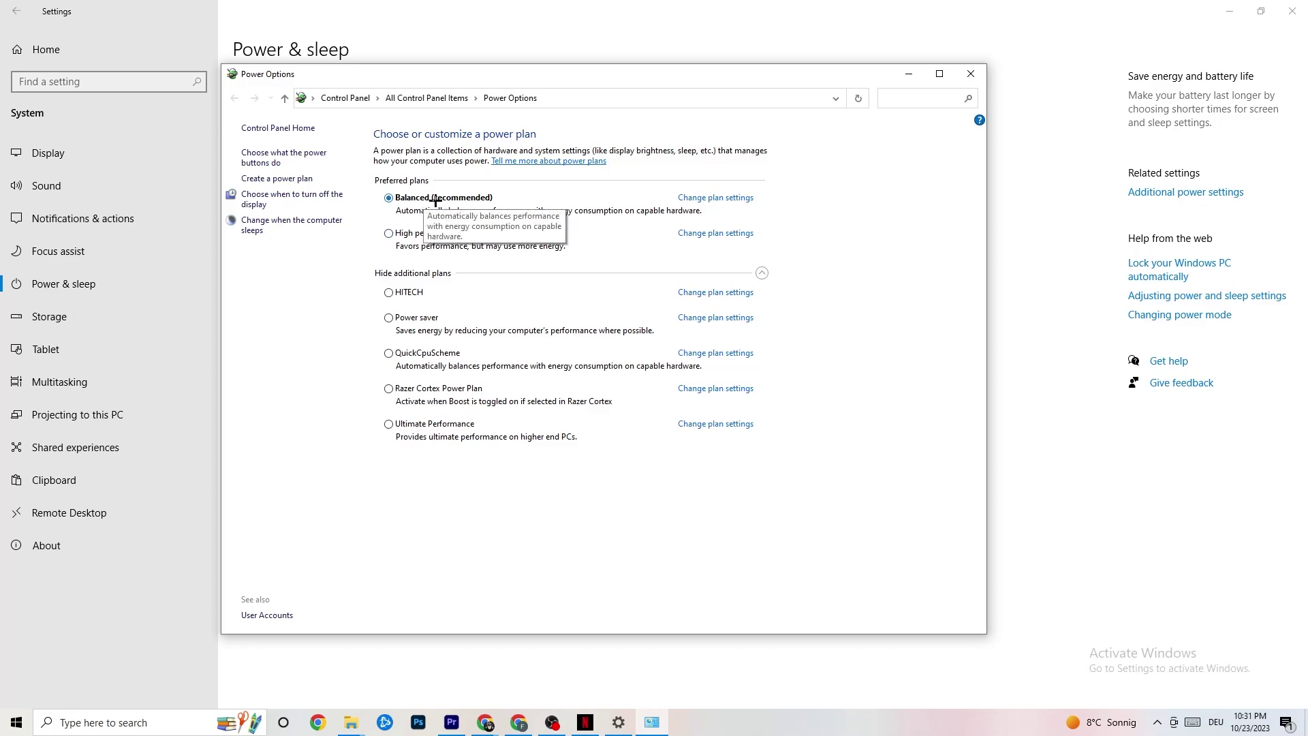
{"action": "left_click", "coordinate": [963, 69]}
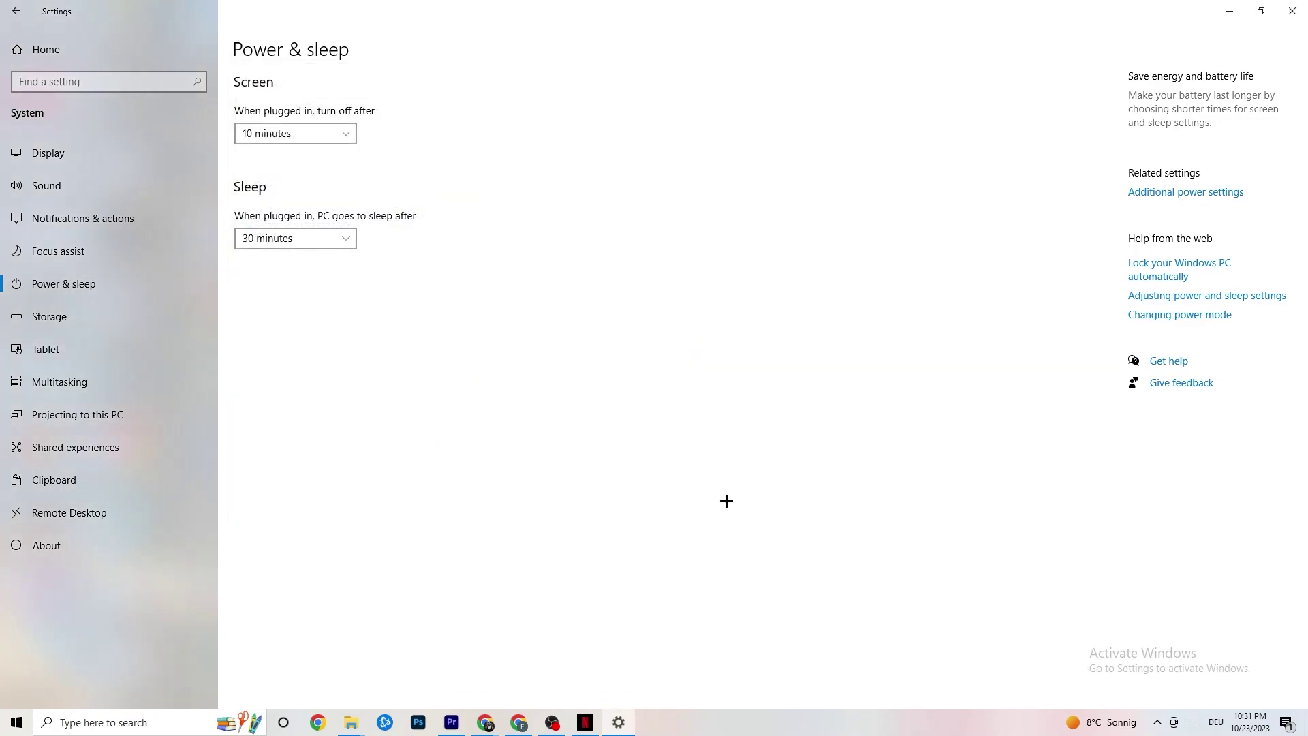
- Confirm Storage Sense runs every week, leave recycle bin cleanup unchanged, and return Home
{"action": "left_click", "coordinate": [99, 317]}
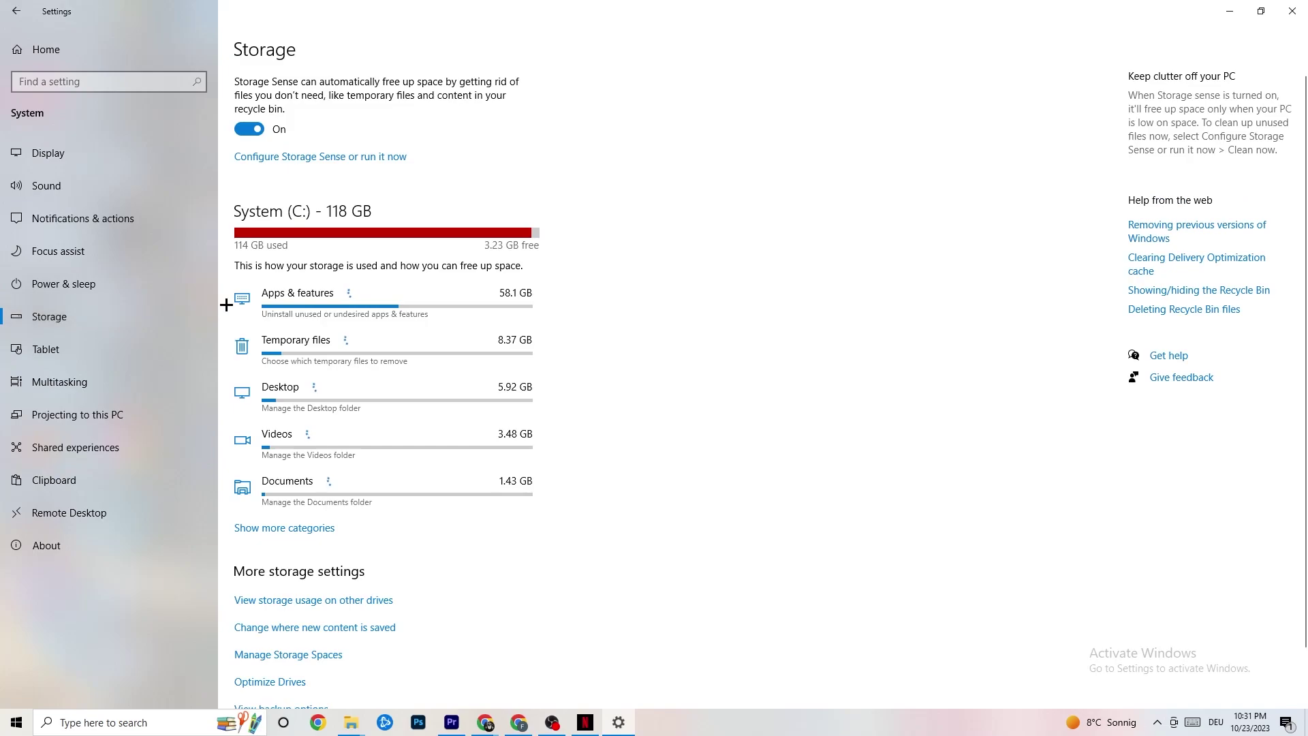
{"action": "left_click", "coordinate": [307, 158]}
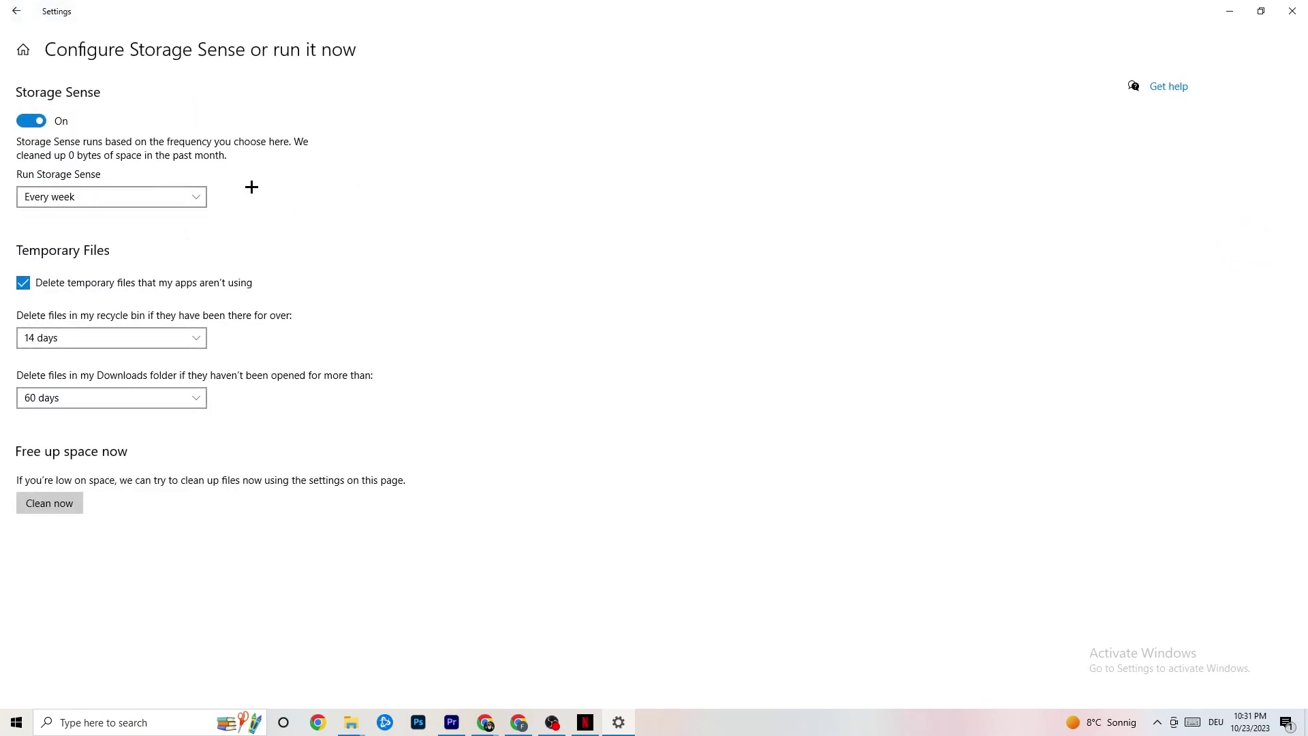
{"action": "left_click", "coordinate": [145, 199]}
{"action": "left_click", "coordinate": [430, 179]}
{"action": "left_click", "coordinate": [123, 199]}
{"action": "left_click", "coordinate": [383, 255]}
{"action": "left_click", "coordinate": [136, 338]}
{"action": "left_click", "coordinate": [427, 277]}
{"action": "left_click", "coordinate": [12, 6]}
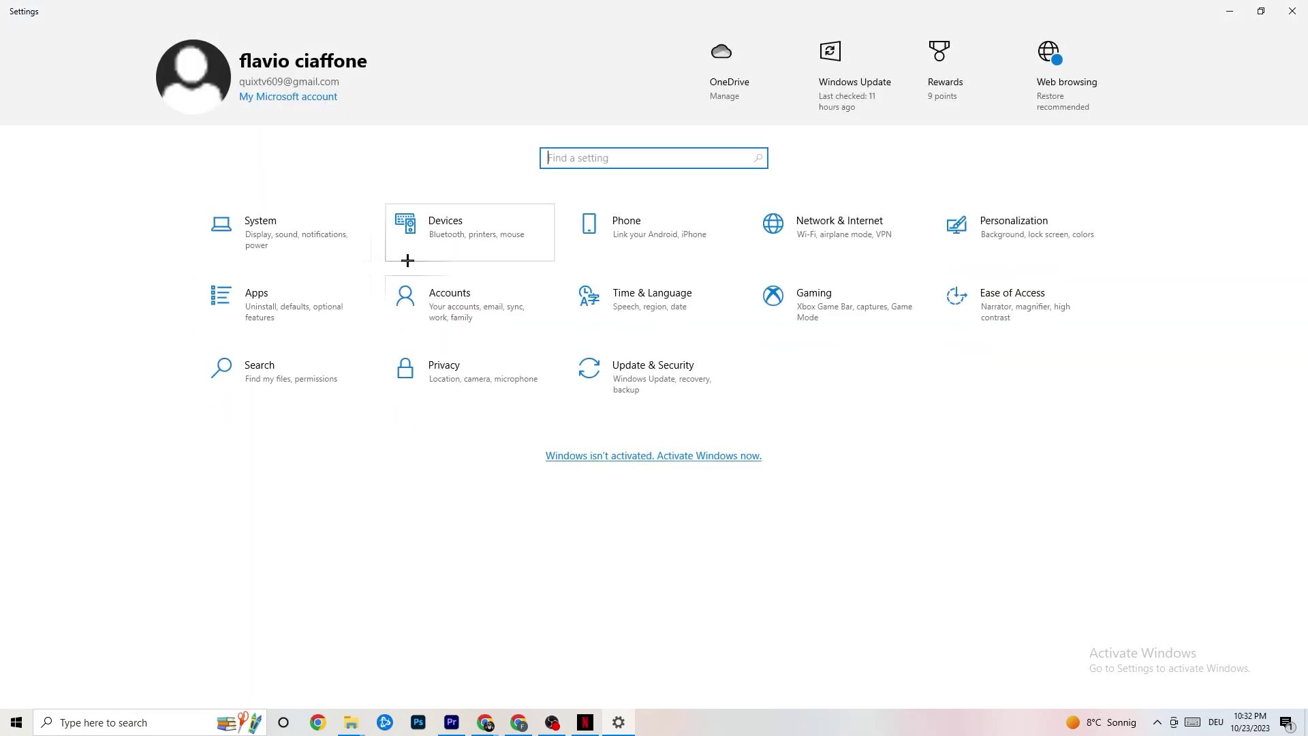
{"action": "left_click", "coordinate": [871, 311]}
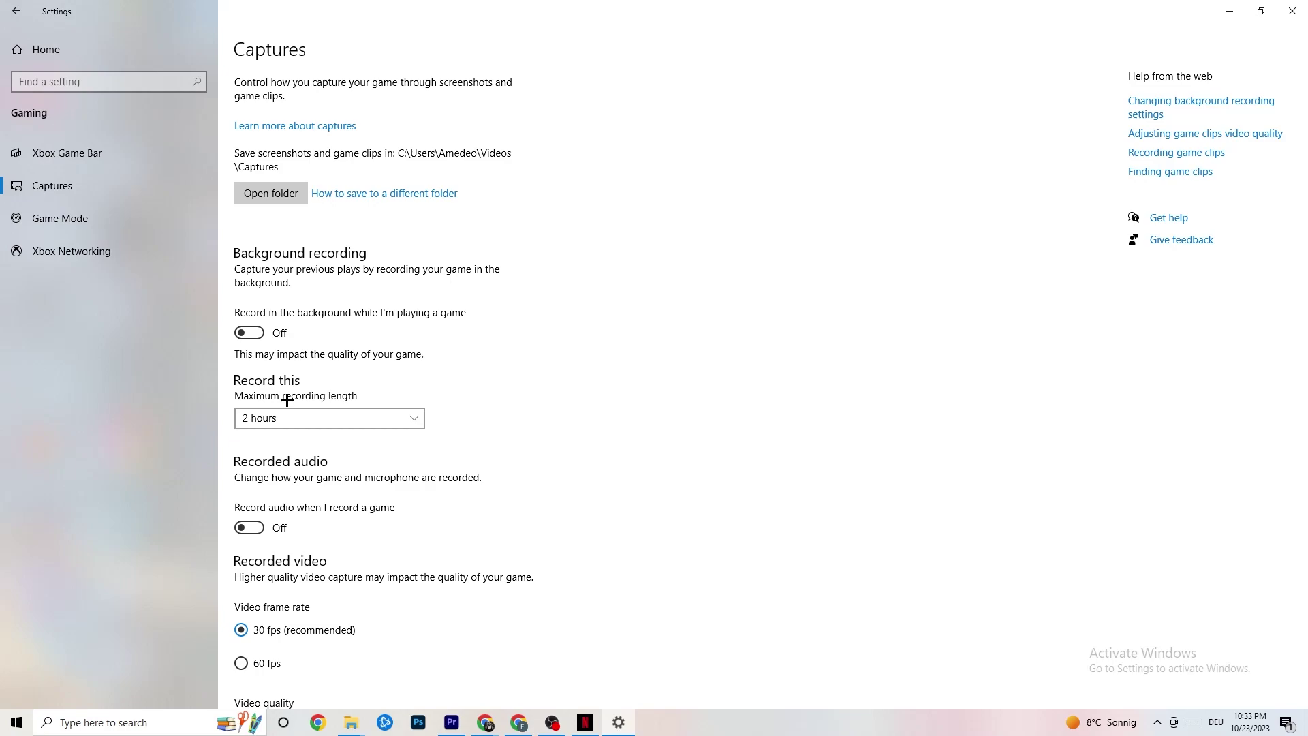
{"action": "left_click", "coordinate": [120, 219]}
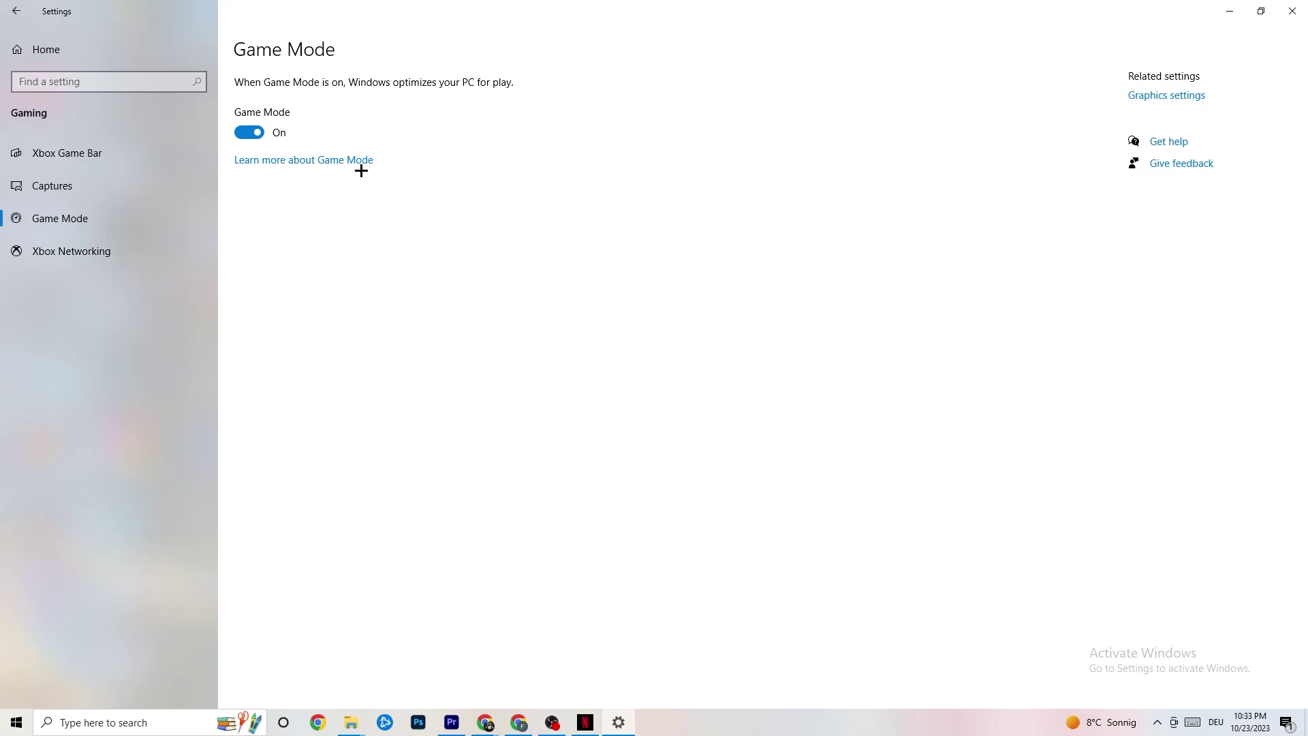
{"action": "left_click", "coordinate": [16, 11]}
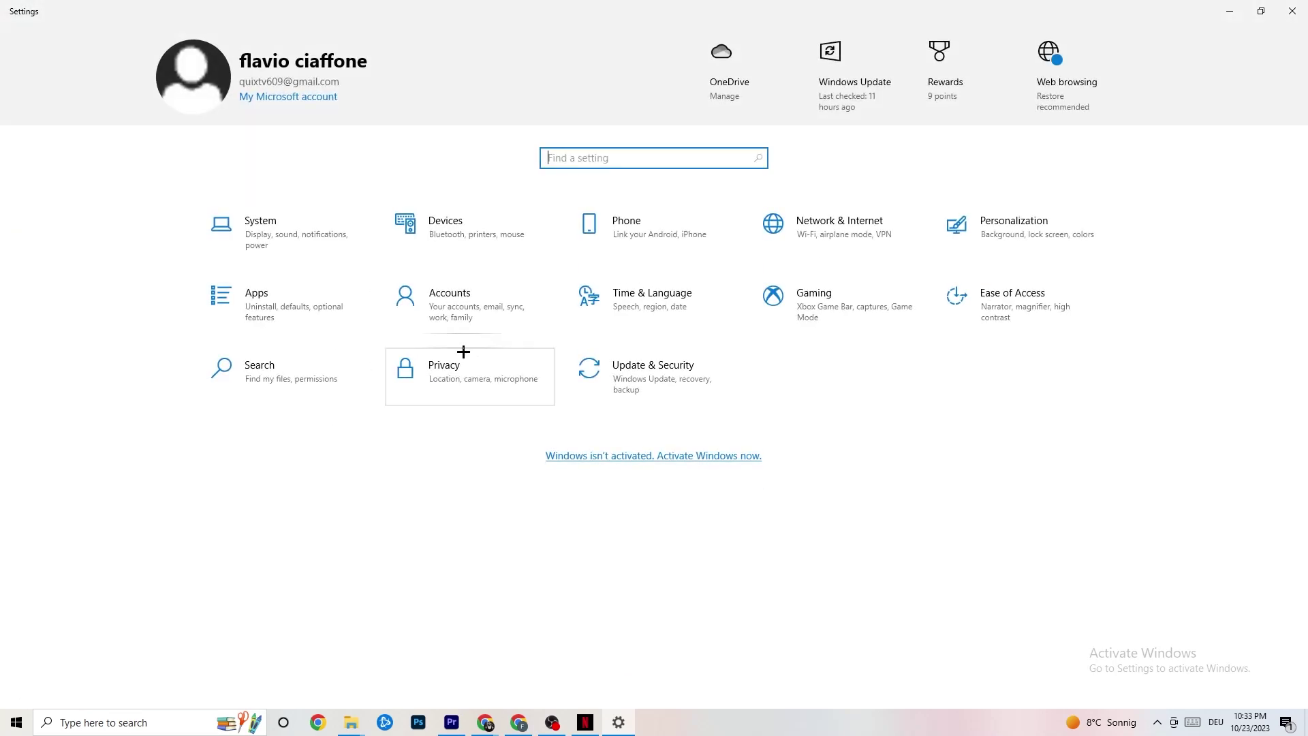
- Visit Update & Security's Troubleshoot page, then confirm Windows Update reads up to date
{"action": "left_click", "coordinate": [687, 394]}
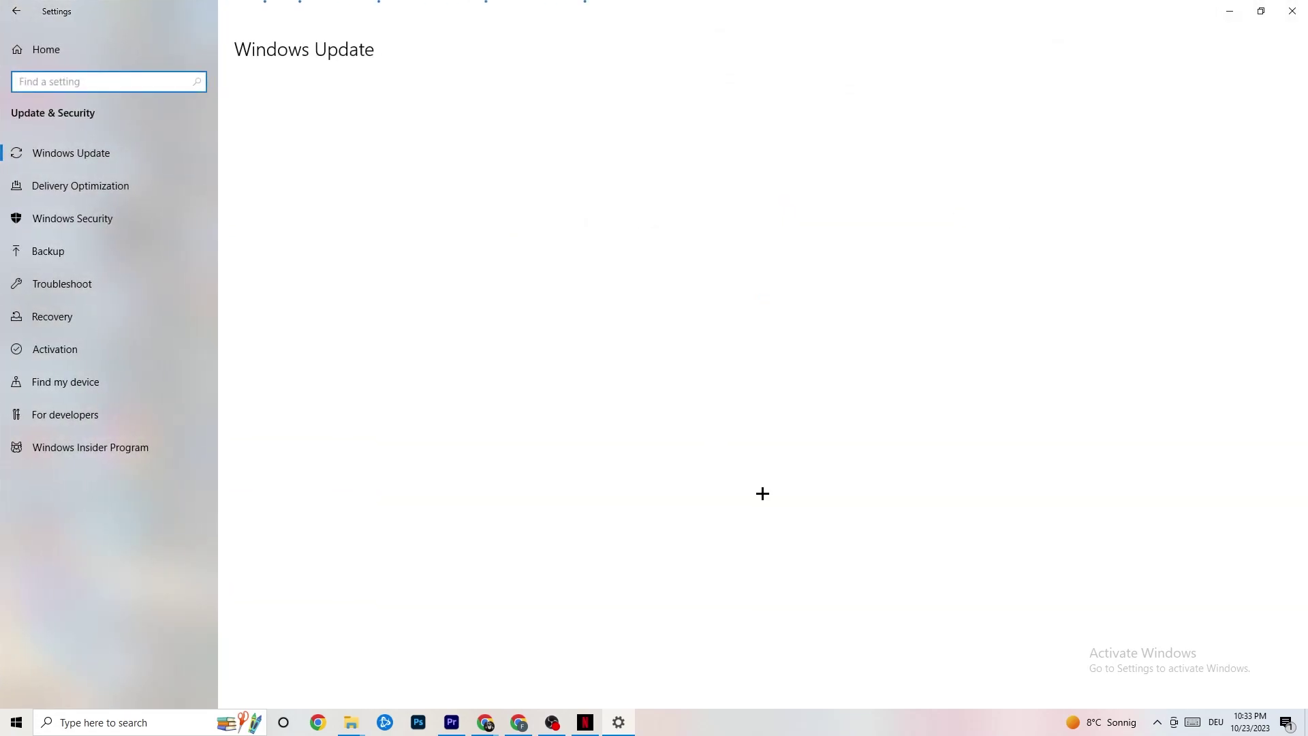
{"action": "left_click", "coordinate": [68, 282]}
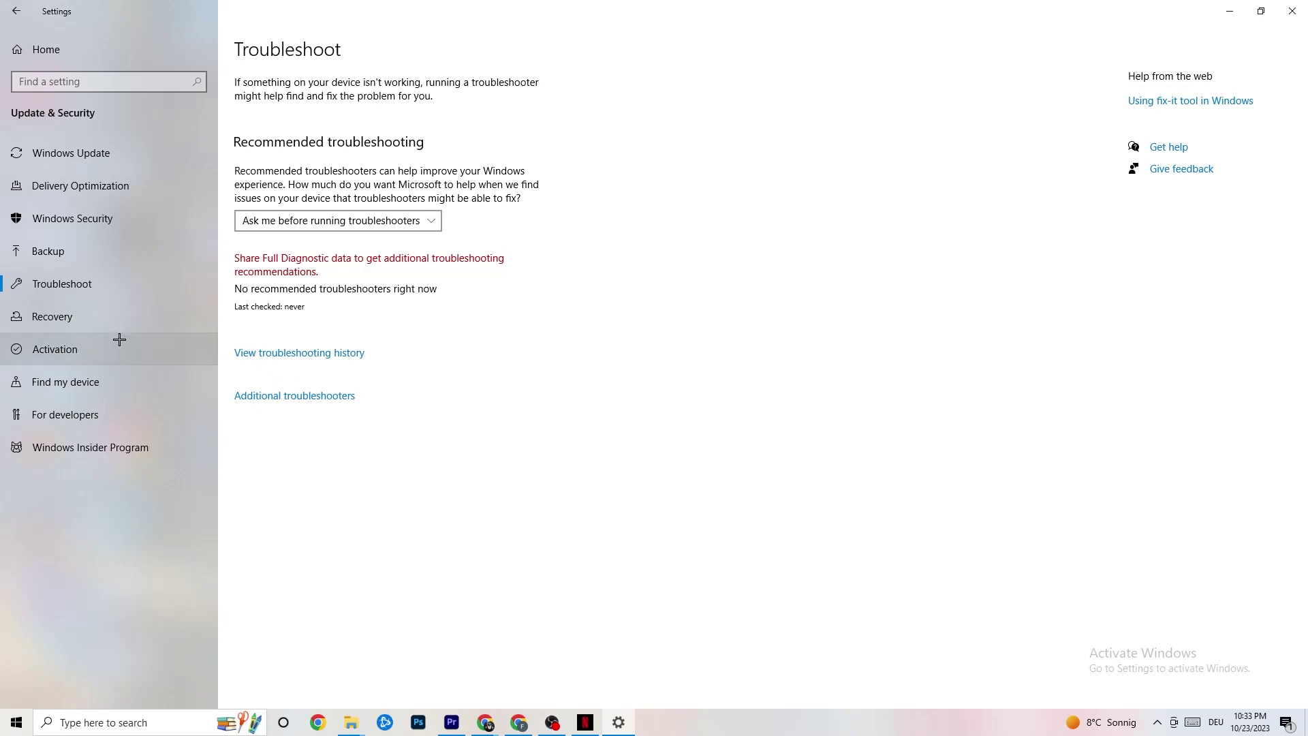
{"action": "left_click", "coordinate": [104, 155]}
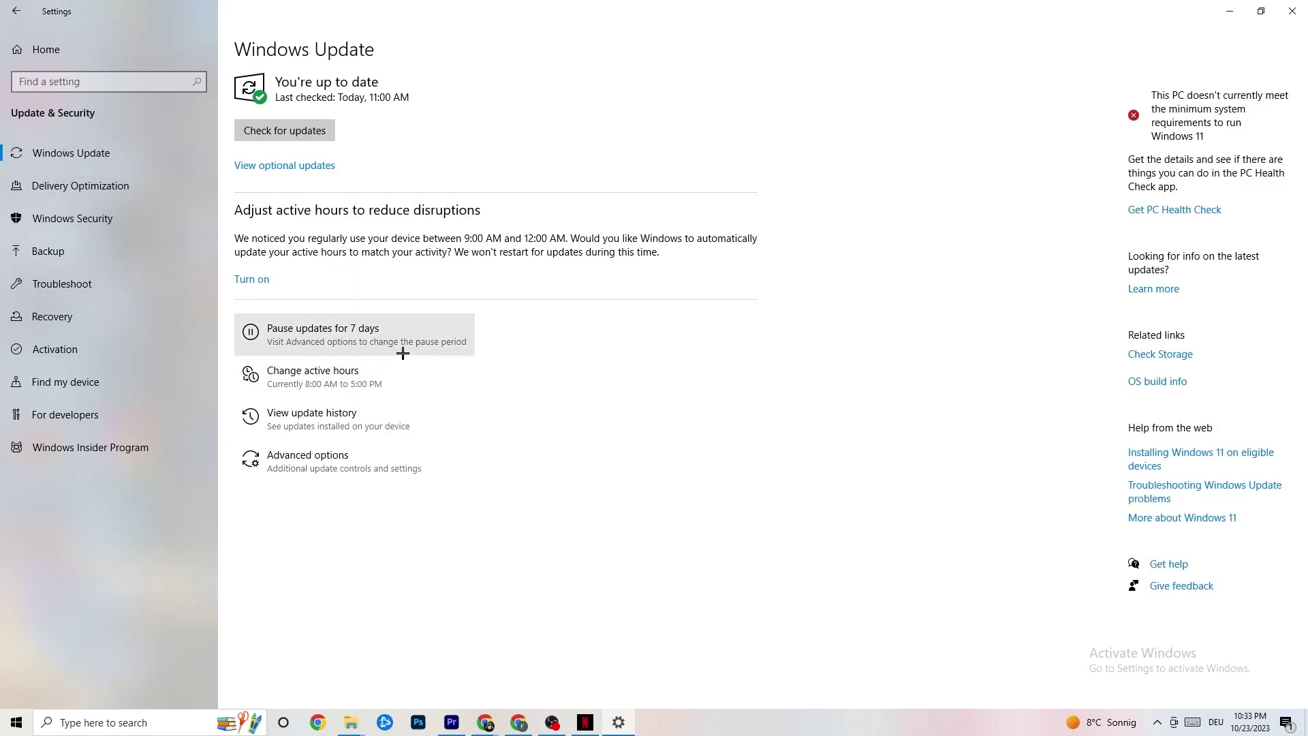